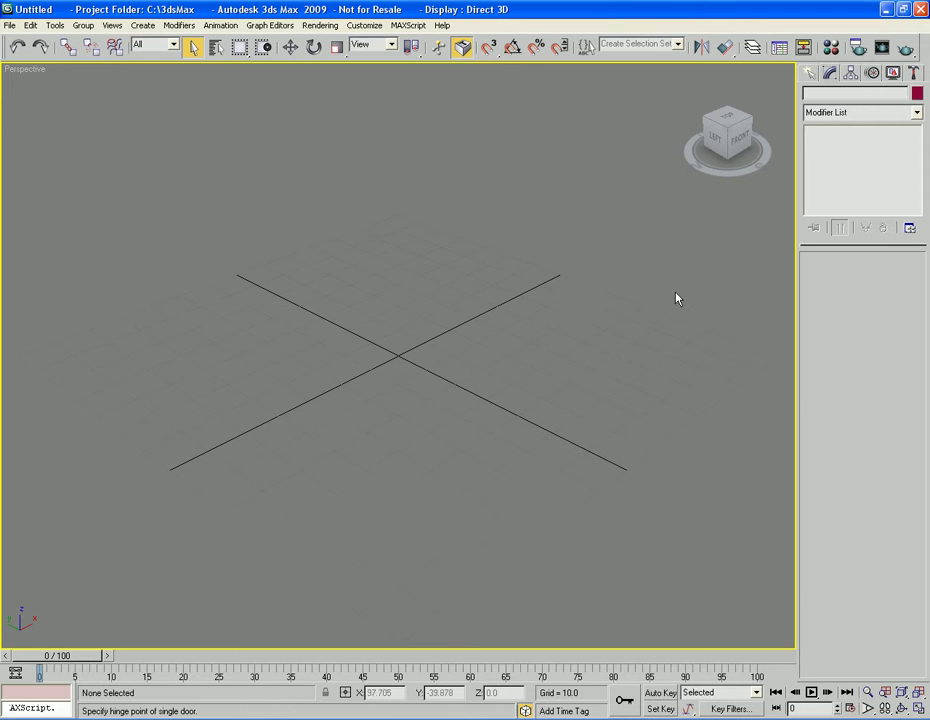
# Create a box from the grid origin, about 28 long, 32 wide and 29 high.
pyautogui.click(810, 74)
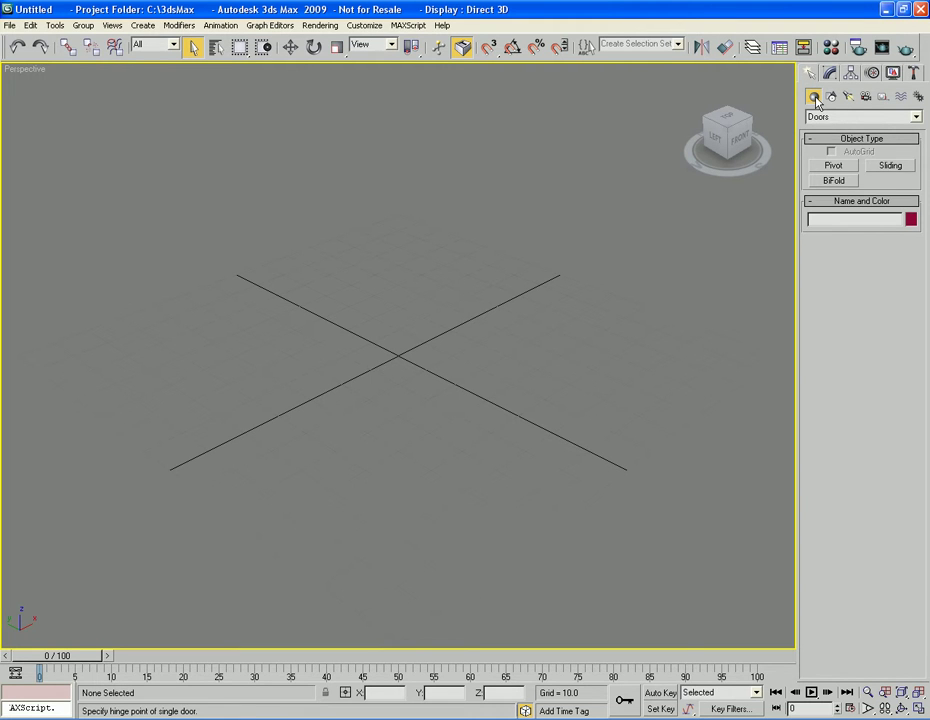
pyautogui.click(865, 117)
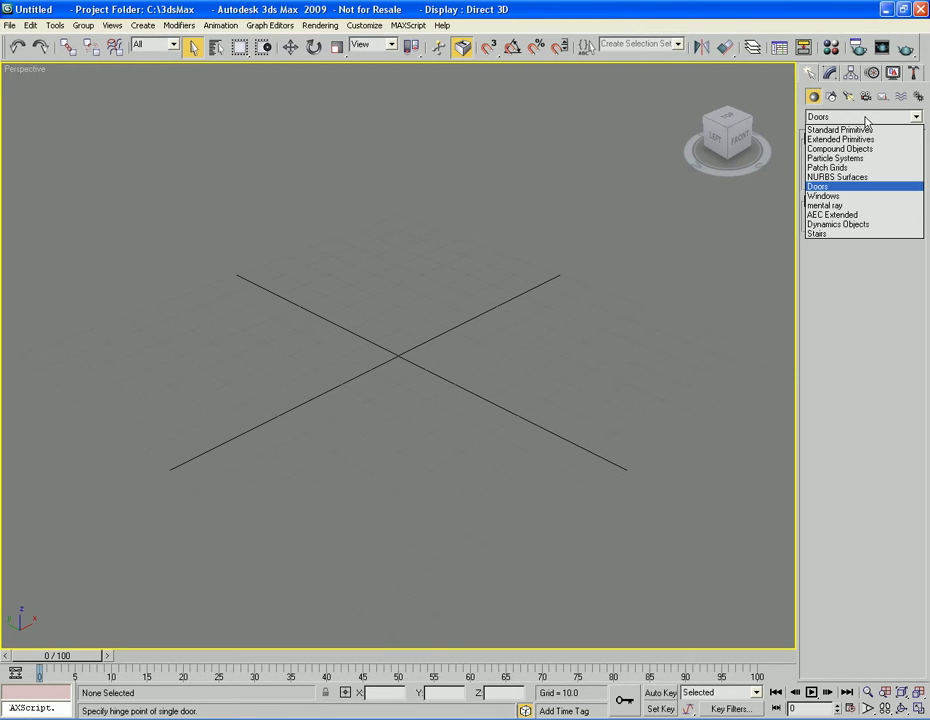
pyautogui.click(866, 131)
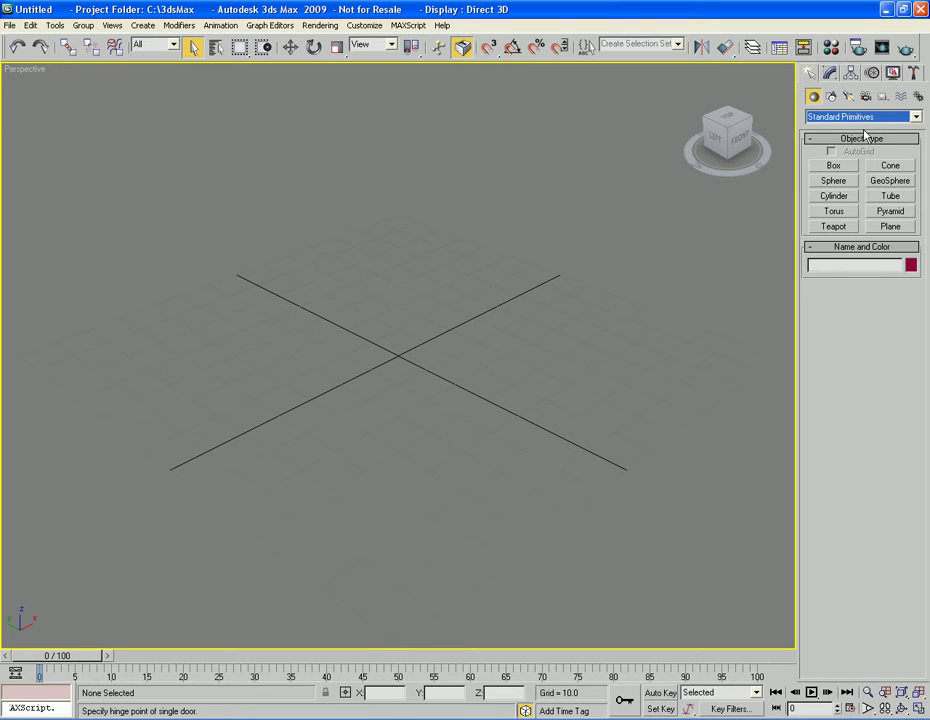
pyautogui.click(851, 167)
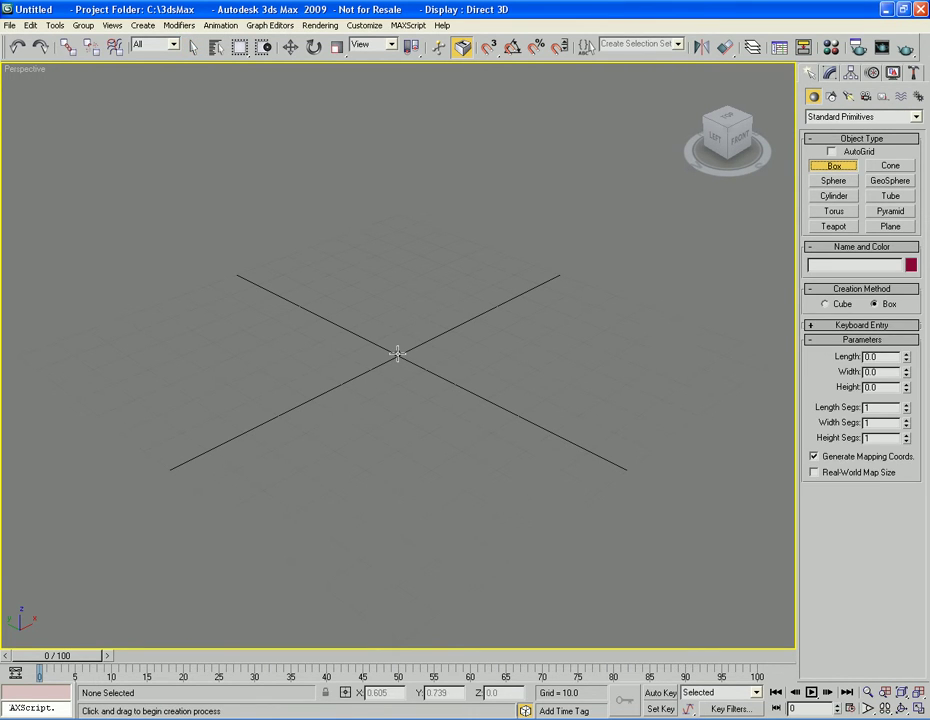
pyautogui.moveTo(396, 353); pyautogui.dragTo(386, 444)
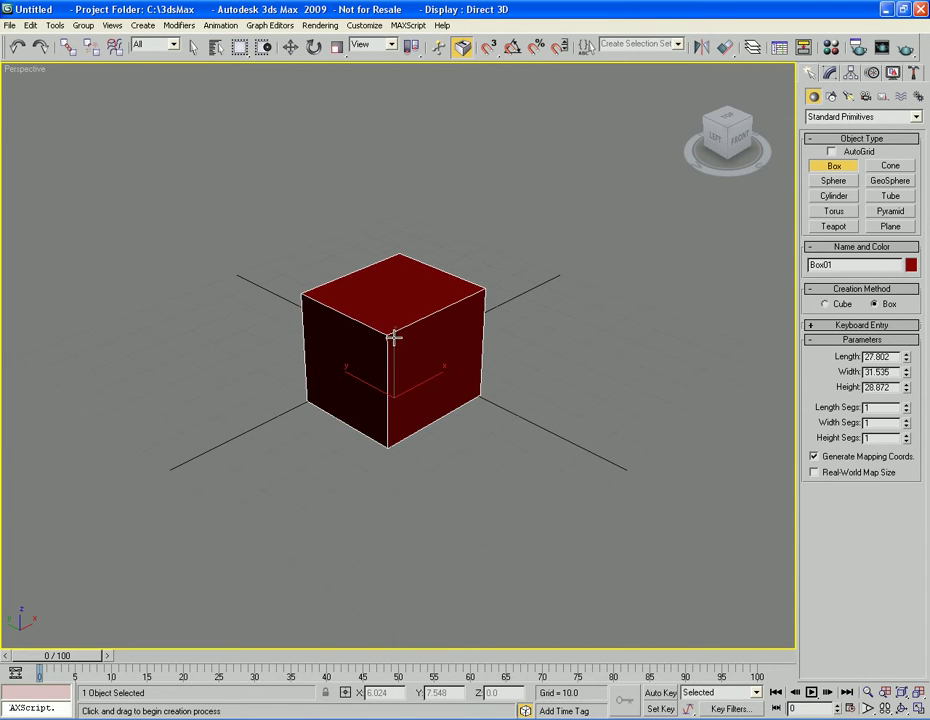
pyautogui.rightClick(560, 337)
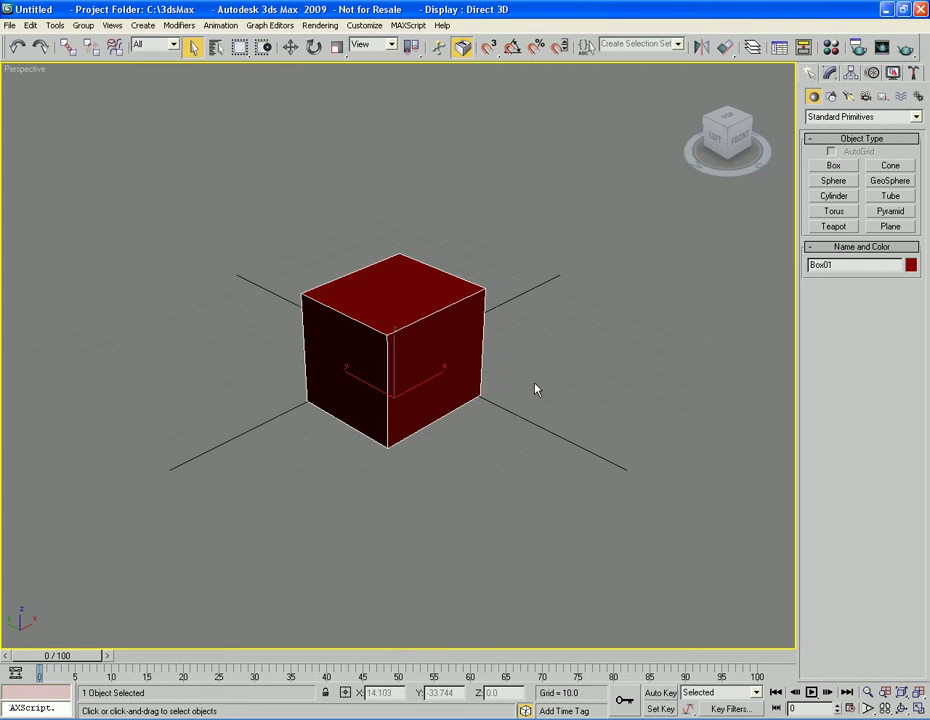
# Move the box along the X, Y and Z axes separately to about X -14.2, Y -8.5, Z 8.7.
pyautogui.click(291, 49)
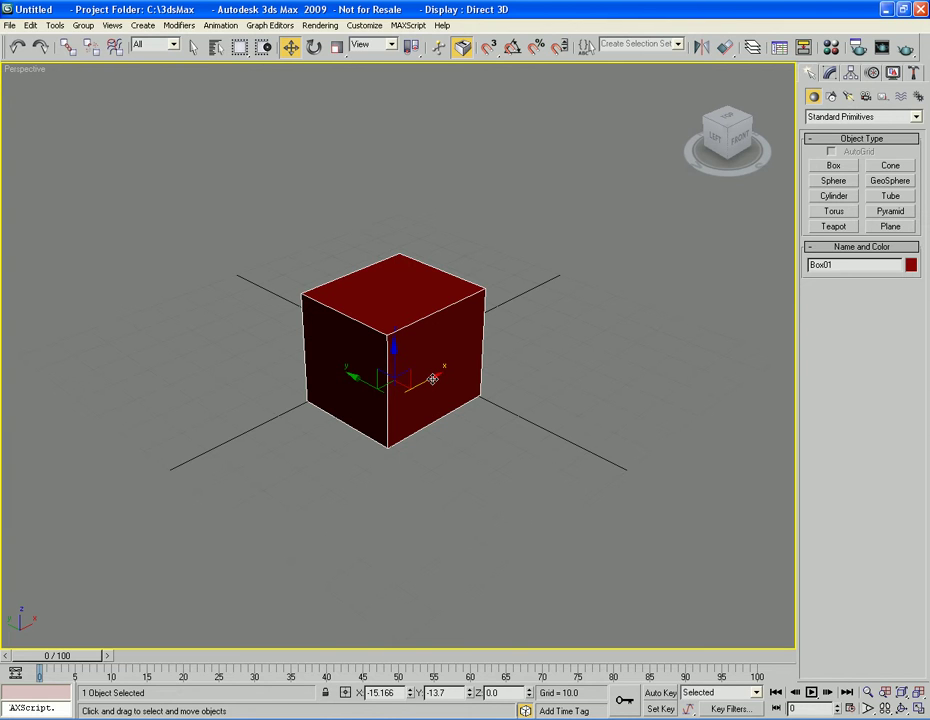
pyautogui.moveTo(433, 379)
pyautogui.mouseDown()
pyautogui.moveTo(504, 336)
pyautogui.moveTo(473, 384)
pyautogui.moveTo(415, 401)
pyautogui.moveTo(490, 358)
pyautogui.moveTo(413, 405)
pyautogui.moveTo(426, 411)
pyautogui.moveTo(444, 397)
pyautogui.moveTo(434, 403)
pyautogui.mouseUp()
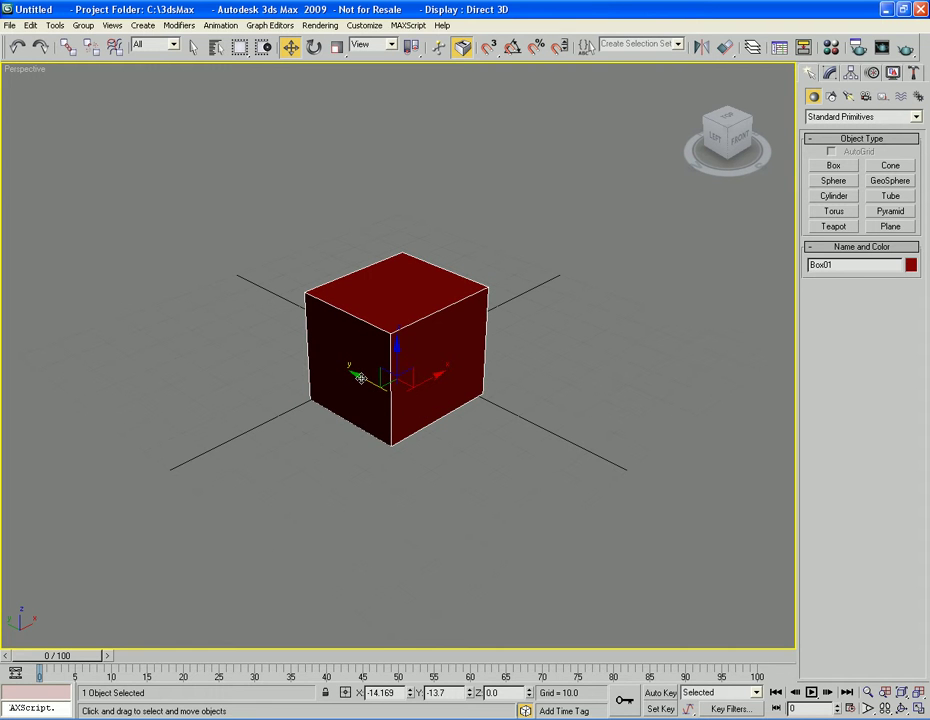
pyautogui.moveTo(361, 378); pyautogui.dragTo(345, 339)
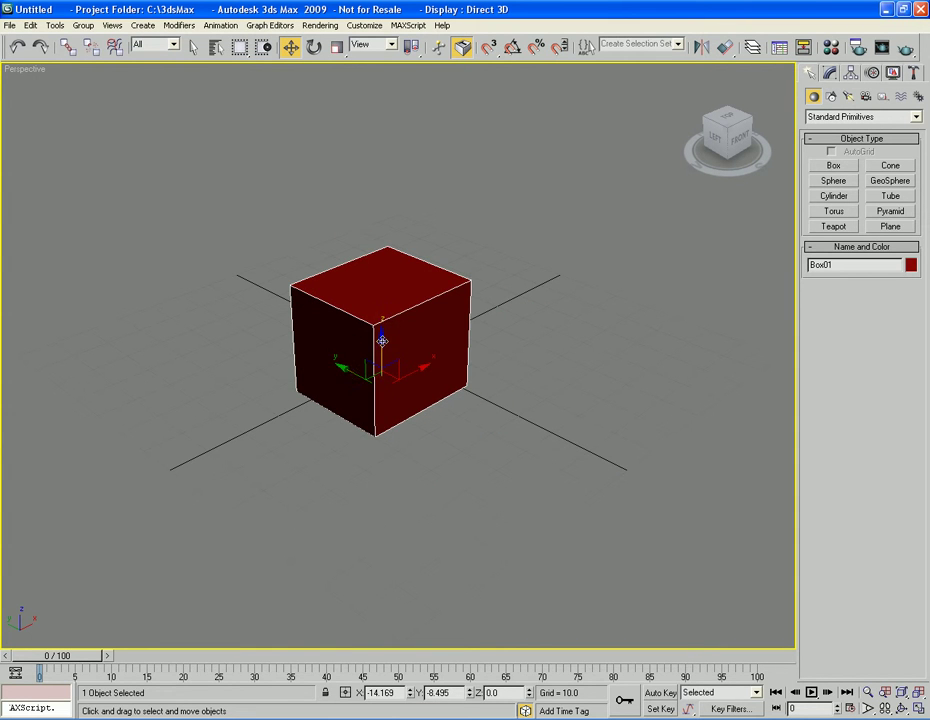
pyautogui.moveTo(382, 341)
pyautogui.mouseDown()
pyautogui.moveTo(407, 249)
pyautogui.moveTo(400, 340)
pyautogui.mouseUp()
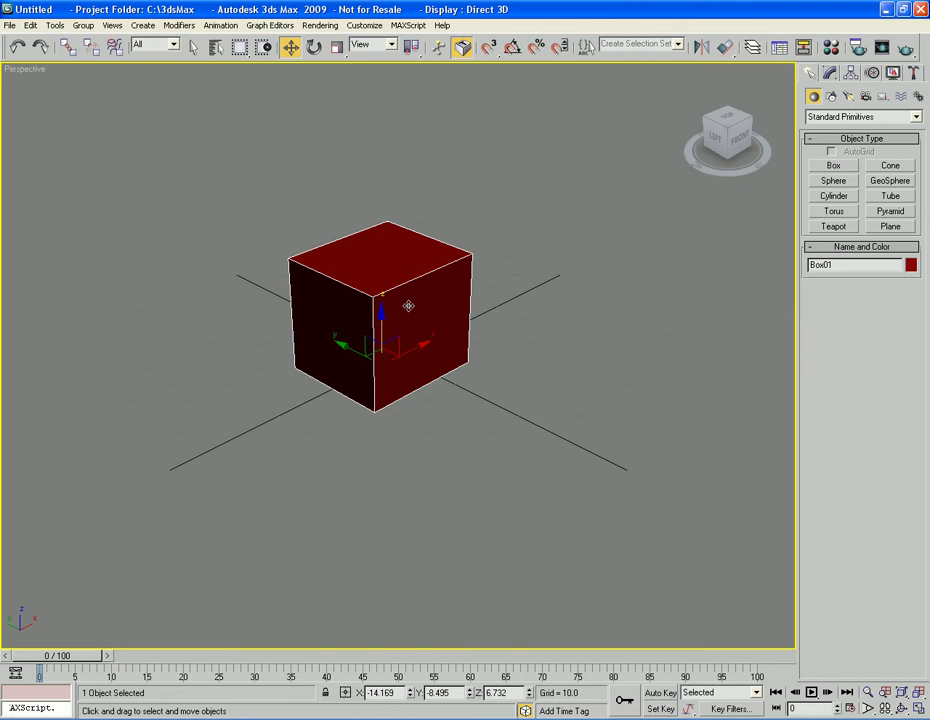
pyautogui.moveTo(385, 324)
pyautogui.mouseDown()
pyautogui.moveTo(385, 255)
pyautogui.moveTo(388, 316)
pyautogui.mouseUp()
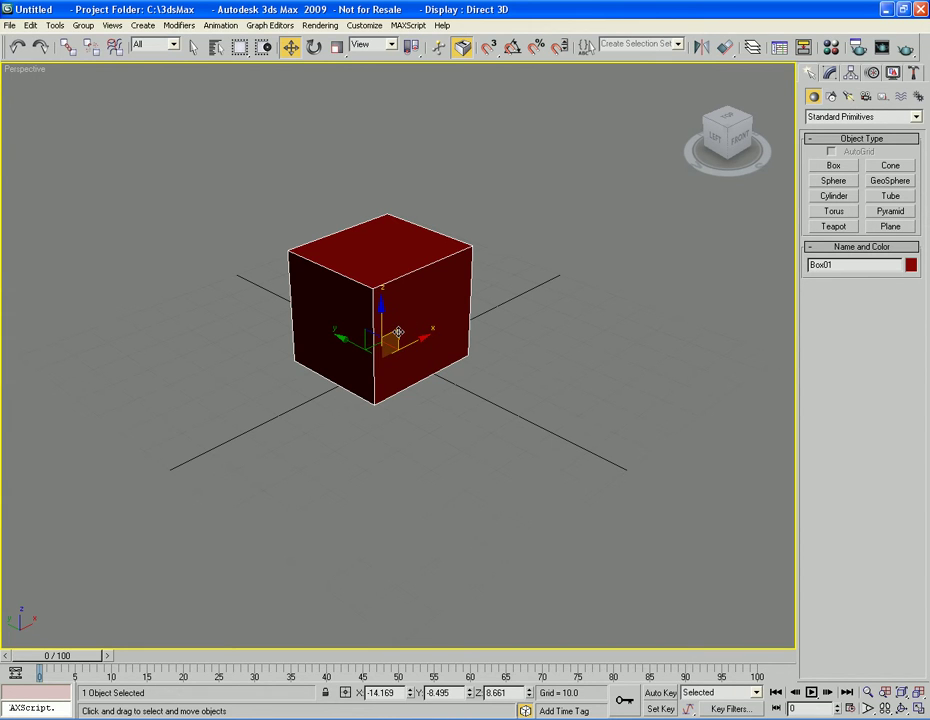
# Move the box within the XZ, YZ and XY planes to about X 0.2, Y -6.2, Z 9.8.
pyautogui.moveTo(398, 332); pyautogui.dragTo(434, 308)
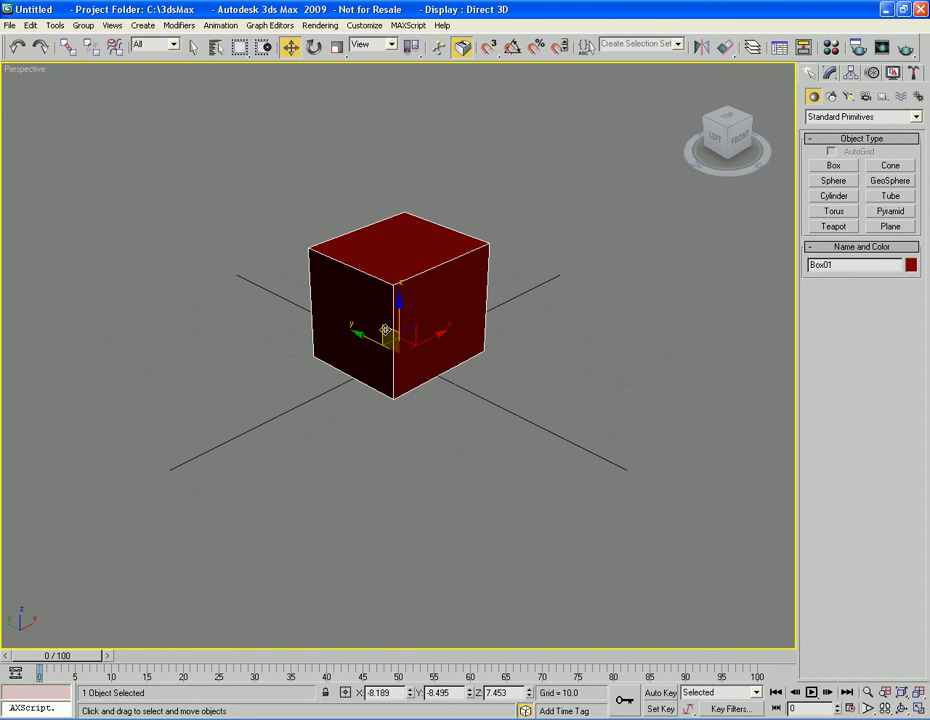
pyautogui.moveTo(385, 330)
pyautogui.mouseDown()
pyautogui.moveTo(415, 405)
pyautogui.moveTo(357, 378)
pyautogui.moveTo(386, 322)
pyautogui.moveTo(485, 330)
pyautogui.moveTo(446, 384)
pyautogui.moveTo(357, 343)
pyautogui.moveTo(394, 378)
pyautogui.moveTo(376, 317)
pyautogui.mouseUp()
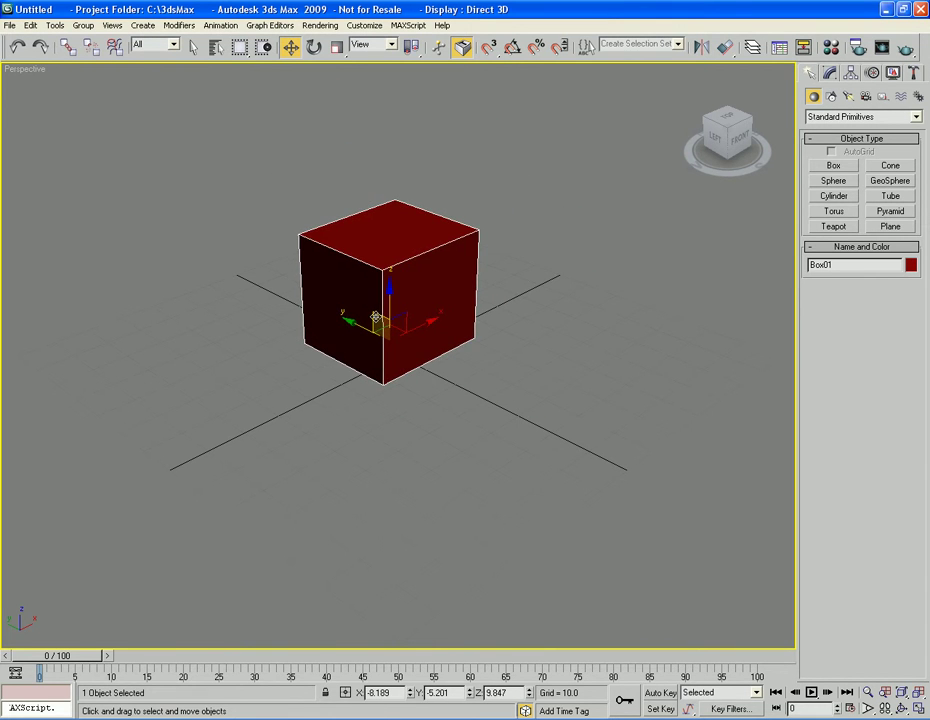
pyautogui.keyDown('alt'); pyautogui.moveTo(446, 401); pyautogui.dragTo(297, 419, button='middle'); pyautogui.keyUp('alt')
pyautogui.scroll(3, 355, 396)
pyautogui.keyDown('alt'); pyautogui.moveTo(355, 396); pyautogui.dragTo(421, 338, button='middle'); pyautogui.keyUp('alt')
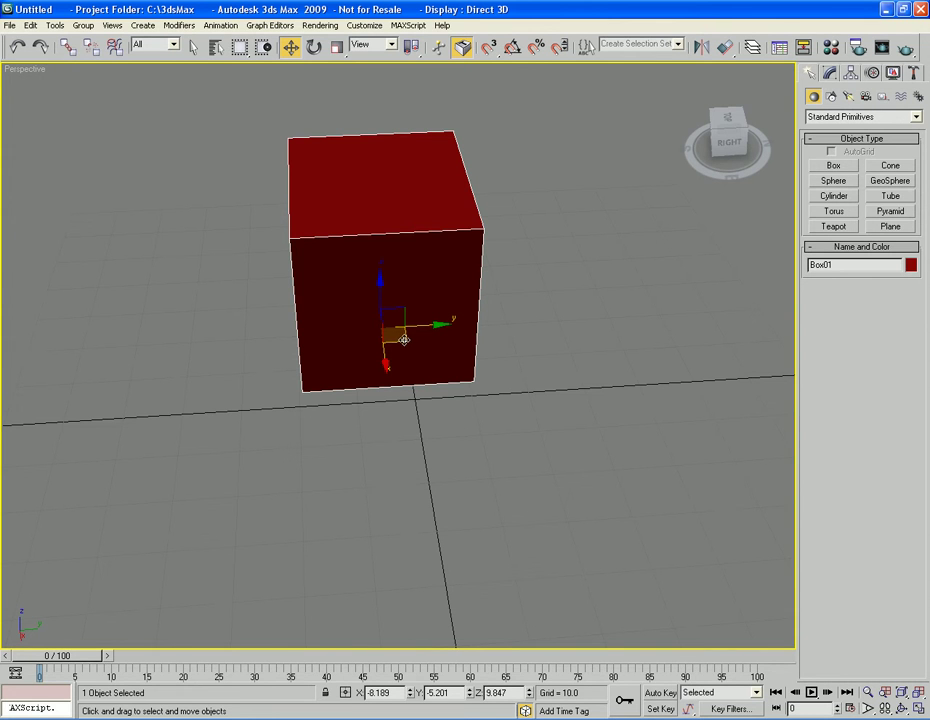
pyautogui.moveTo(405, 340); pyautogui.dragTo(406, 376)
pyautogui.keyDown('alt'); pyautogui.moveTo(320, 378); pyautogui.dragTo(421, 374, button='middle'); pyautogui.keyUp('alt')
pyautogui.scroll(-3, 440, 369)
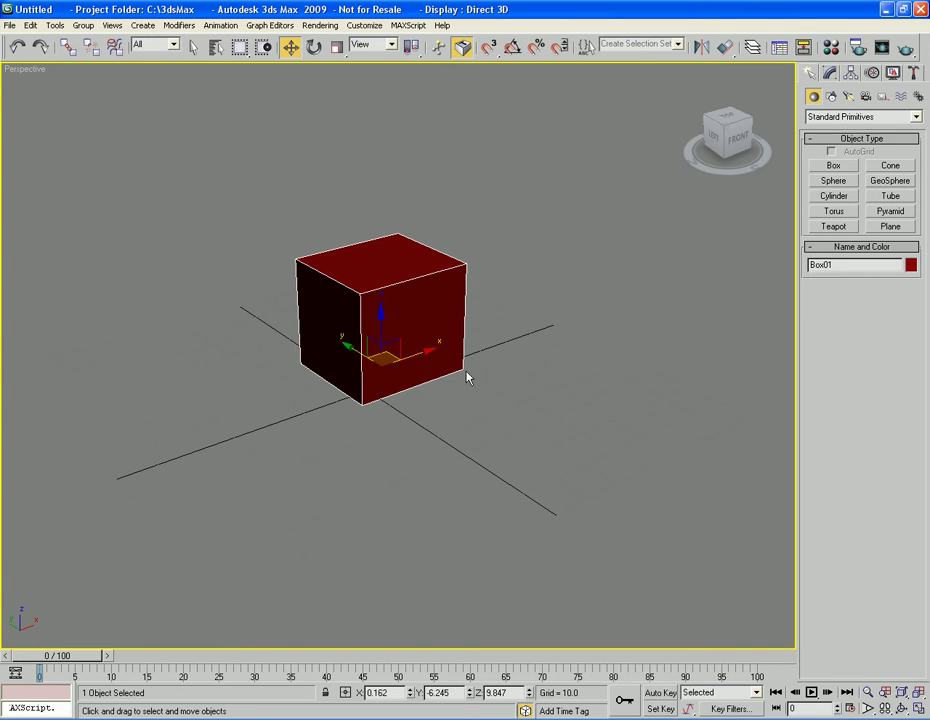
pyautogui.scroll(3, 492, 358)
pyautogui.moveTo(492, 360); pyautogui.dragTo(498, 367, button='middle')
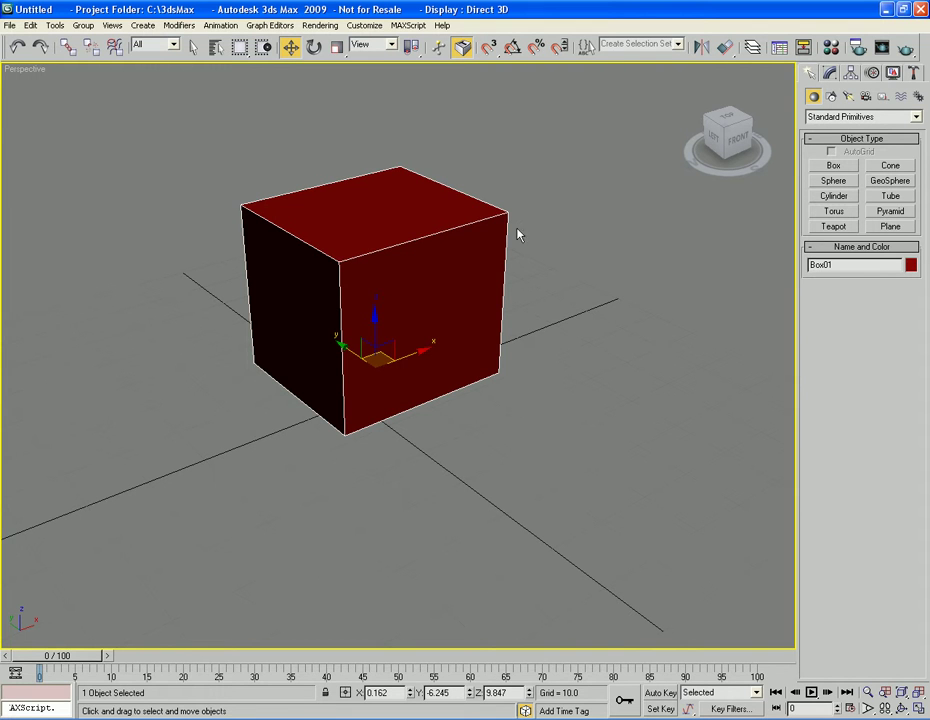
# Try rotating the box about its X and Y axes, around the view axis, and freely in all directions.
pyautogui.click(315, 49)
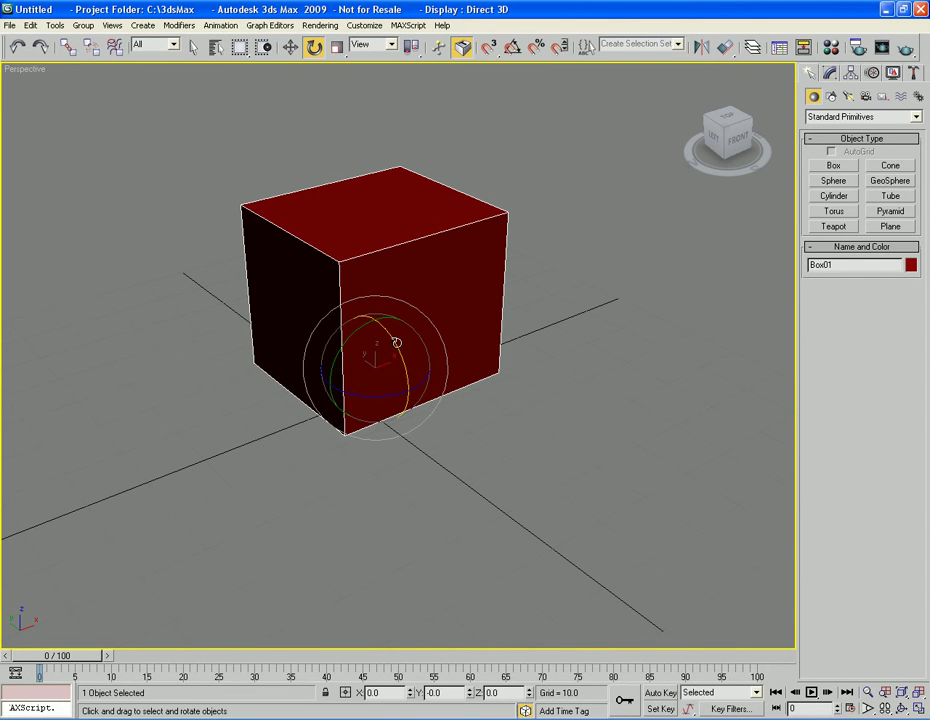
pyautogui.moveTo(400, 356)
pyautogui.mouseDown()
pyautogui.moveTo(407, 381)
pyautogui.moveTo(398, 349)
pyautogui.moveTo(394, 361)
pyautogui.moveTo(405, 357)
pyautogui.moveTo(415, 384)
pyautogui.moveTo(406, 364)
pyautogui.mouseUp()
pyautogui.hotkey('ctrl', 'z')
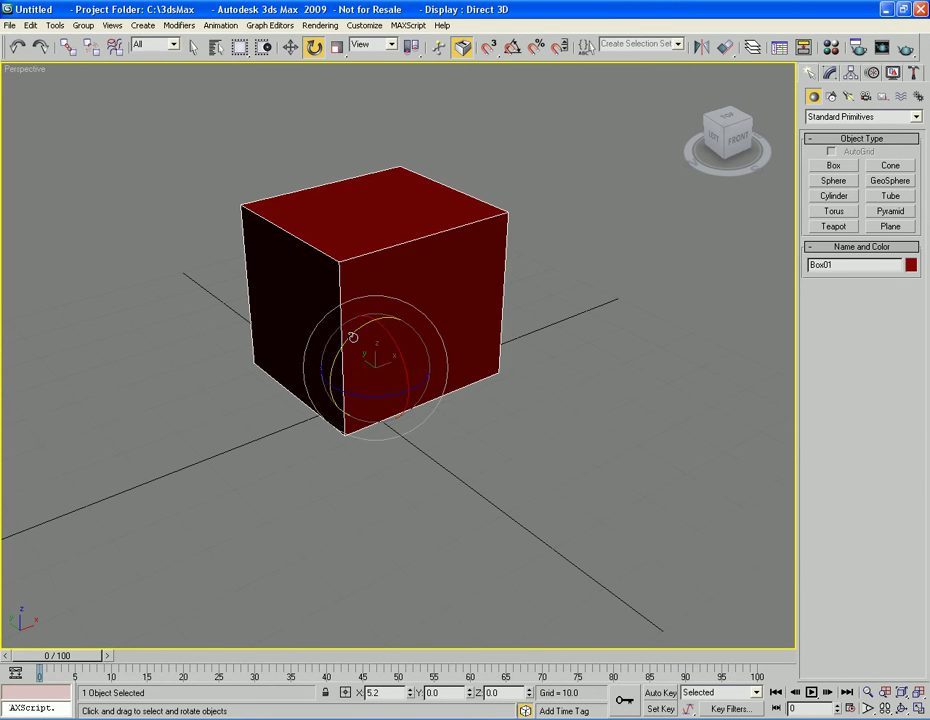
pyautogui.moveTo(351, 334); pyautogui.dragTo(394, 392)
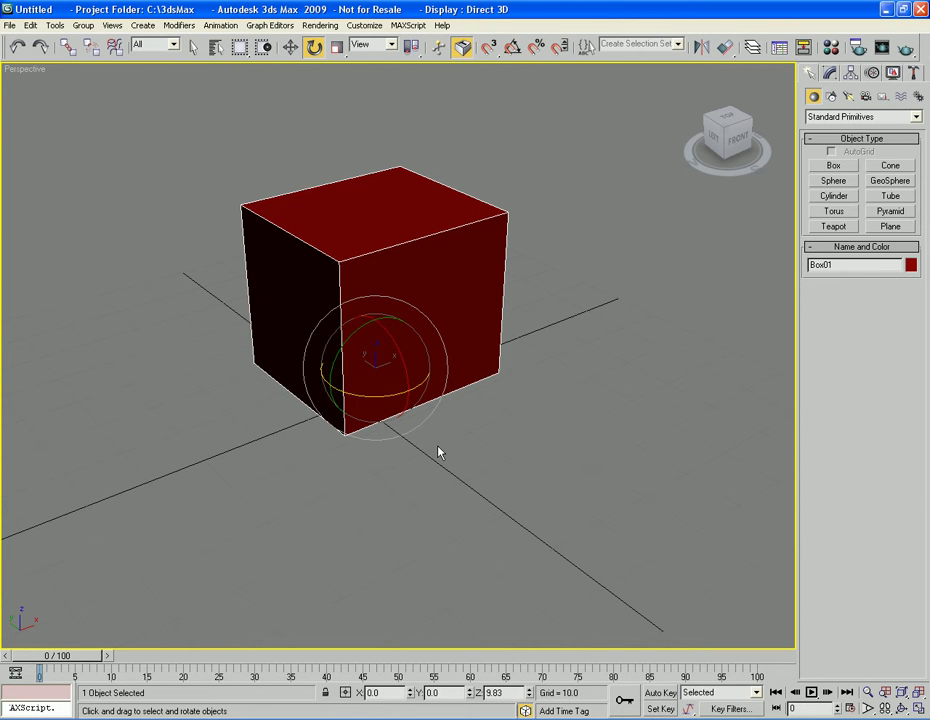
pyautogui.moveTo(422, 426); pyautogui.dragTo(451, 440)
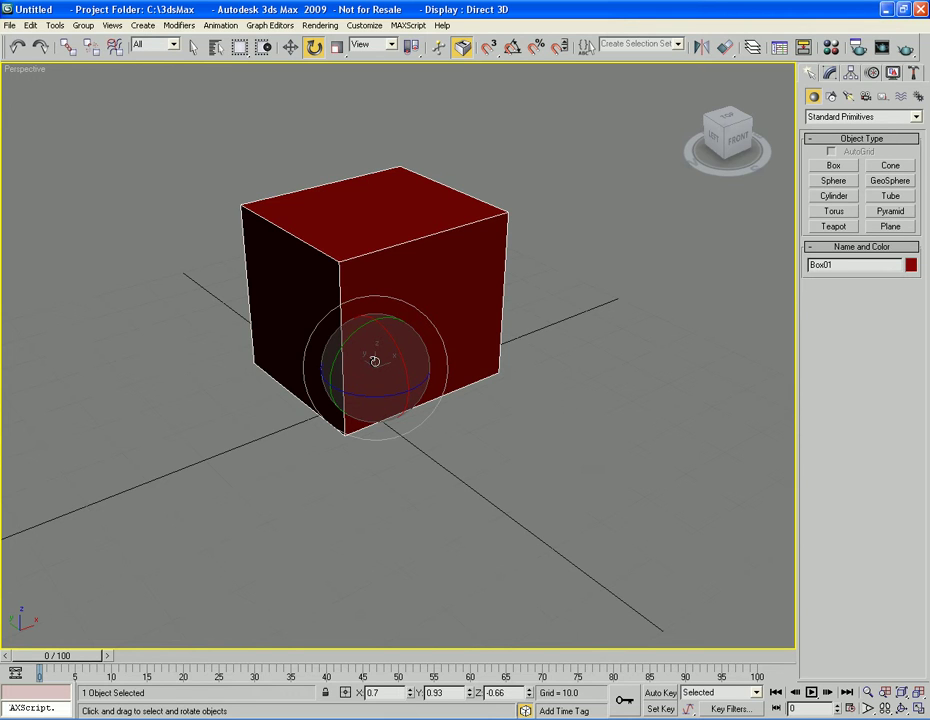
pyautogui.moveTo(374, 361)
pyautogui.mouseDown()
pyautogui.moveTo(382, 347)
pyautogui.moveTo(403, 367)
pyautogui.moveTo(375, 317)
pyautogui.moveTo(355, 357)
pyautogui.moveTo(409, 367)
pyautogui.moveTo(365, 336)
pyautogui.moveTo(403, 375)
pyautogui.moveTo(363, 365)
pyautogui.moveTo(370, 343)
pyautogui.moveTo(384, 374)
pyautogui.moveTo(370, 365)
pyautogui.moveTo(382, 336)
pyautogui.moveTo(372, 358)
pyautogui.moveTo(316, 370)
pyautogui.moveTo(351, 367)
pyautogui.moveTo(388, 307)
pyautogui.moveTo(364, 361)
pyautogui.moveTo(301, 369)
pyautogui.moveTo(388, 357)
pyautogui.moveTo(380, 354)
pyautogui.moveTo(376, 386)
pyautogui.moveTo(386, 353)
pyautogui.moveTo(369, 375)
pyautogui.moveTo(370, 359)
pyautogui.mouseUp()
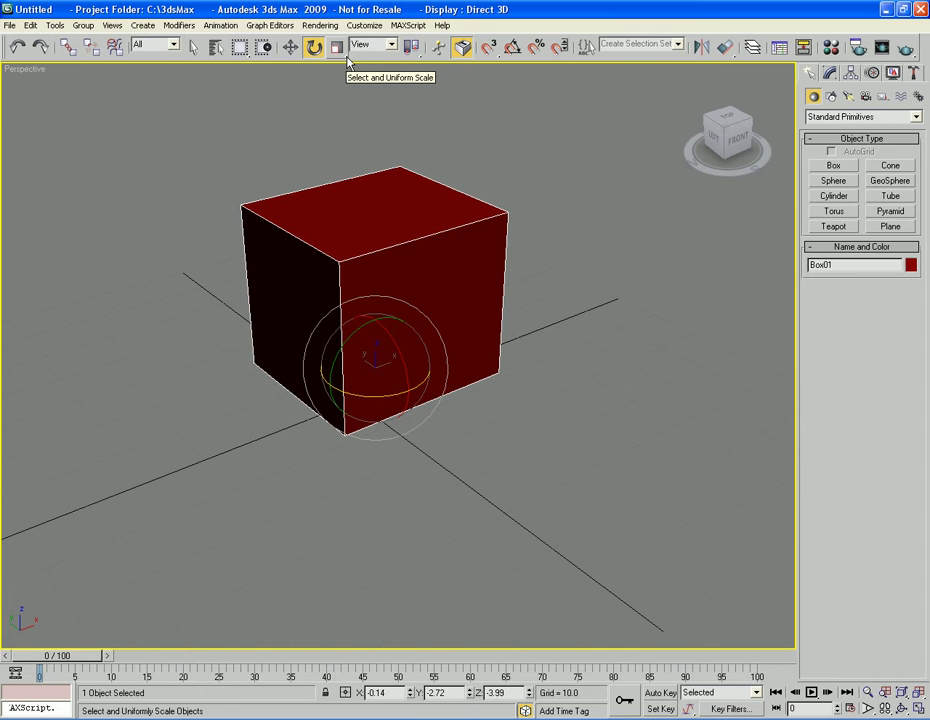
pyautogui.click(241, 49)
pyautogui.moveTo(337, 47); pyautogui.dragTo(348, 62)
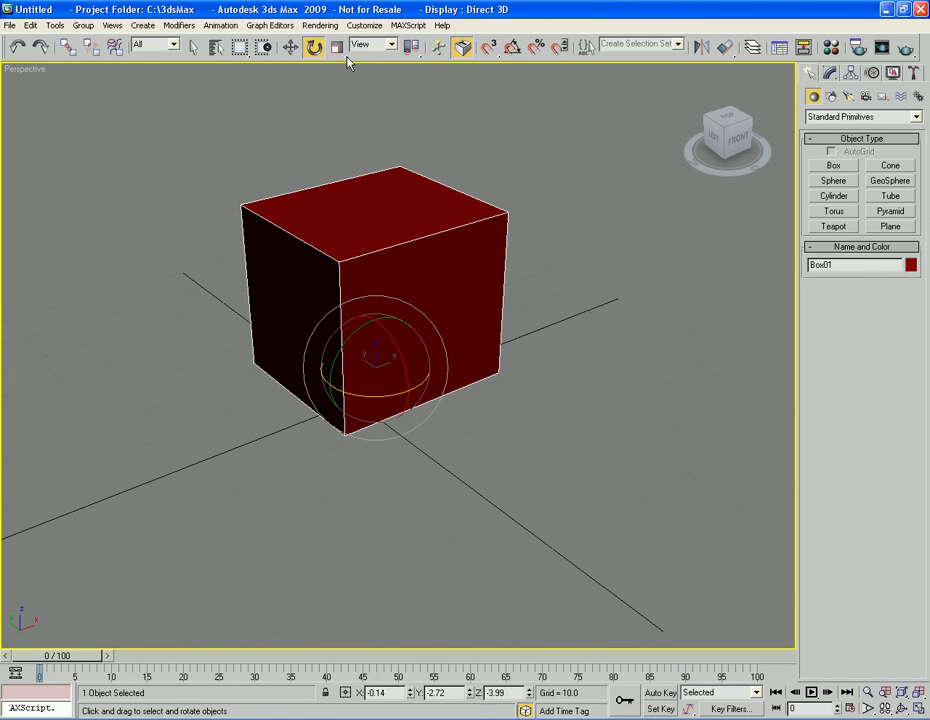
pyautogui.click(413, 54)
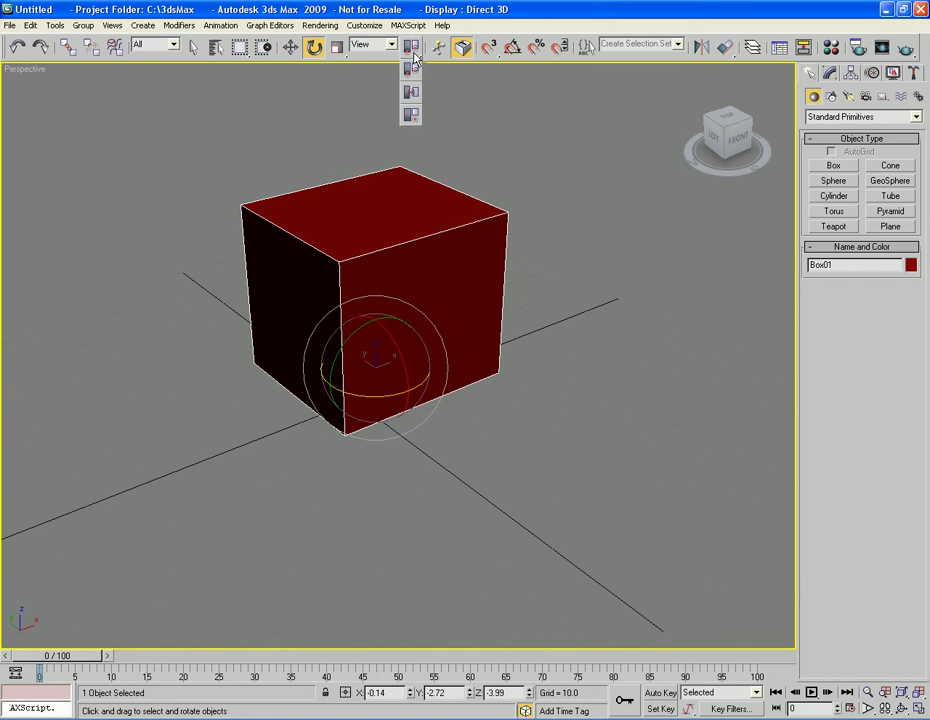
pyautogui.click(340, 59)
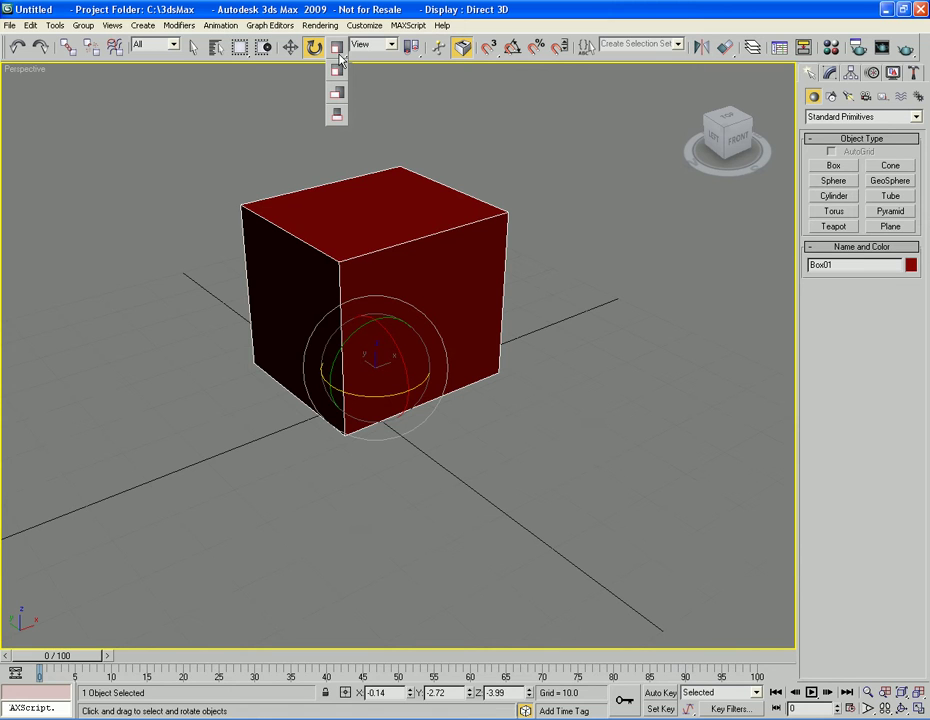
pyautogui.moveTo(340, 59)
pyautogui.mouseDown()
pyautogui.moveTo(340, 119)
pyautogui.moveTo(343, 77)
pyautogui.mouseUp()
pyautogui.moveTo(343, 77); pyautogui.dragTo(340, 74)
pyautogui.moveTo(340, 74); pyautogui.dragTo(340, 72)
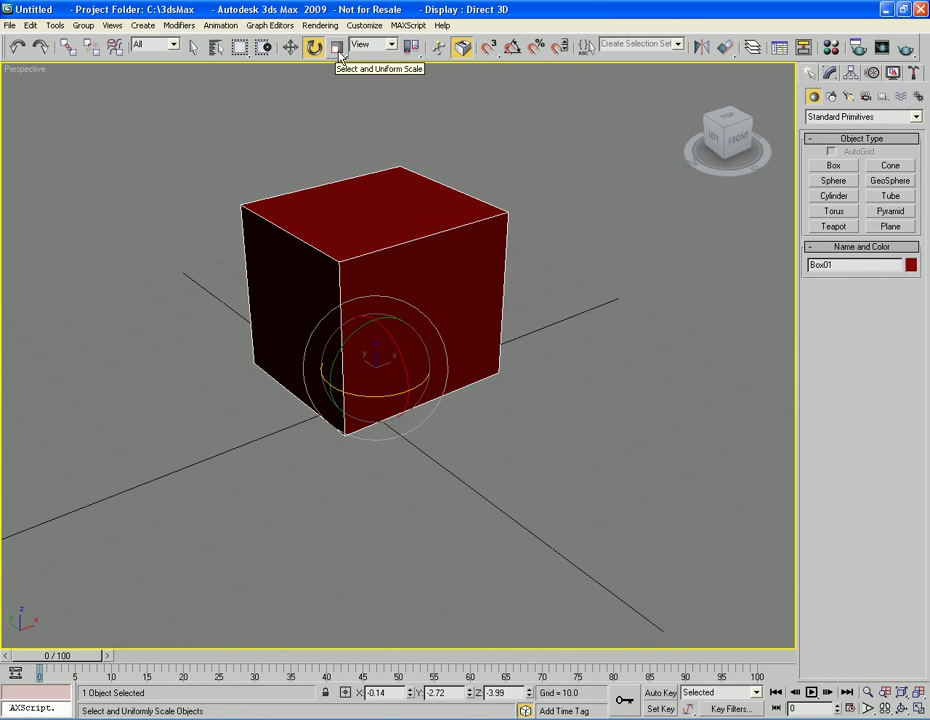
# Try scaling the box along the Y, X and Z axes one at a time, undoing each change.
pyautogui.moveTo(339, 57); pyautogui.dragTo(338, 50)
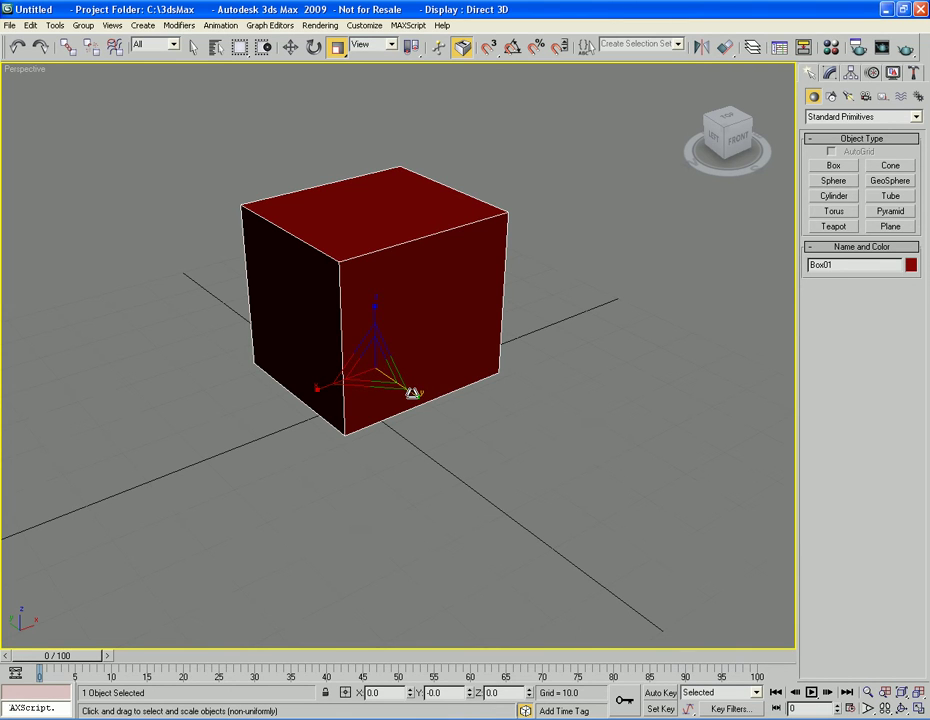
pyautogui.moveTo(412, 393); pyautogui.dragTo(455, 418)
pyautogui.hotkey('ctrl', 'z')
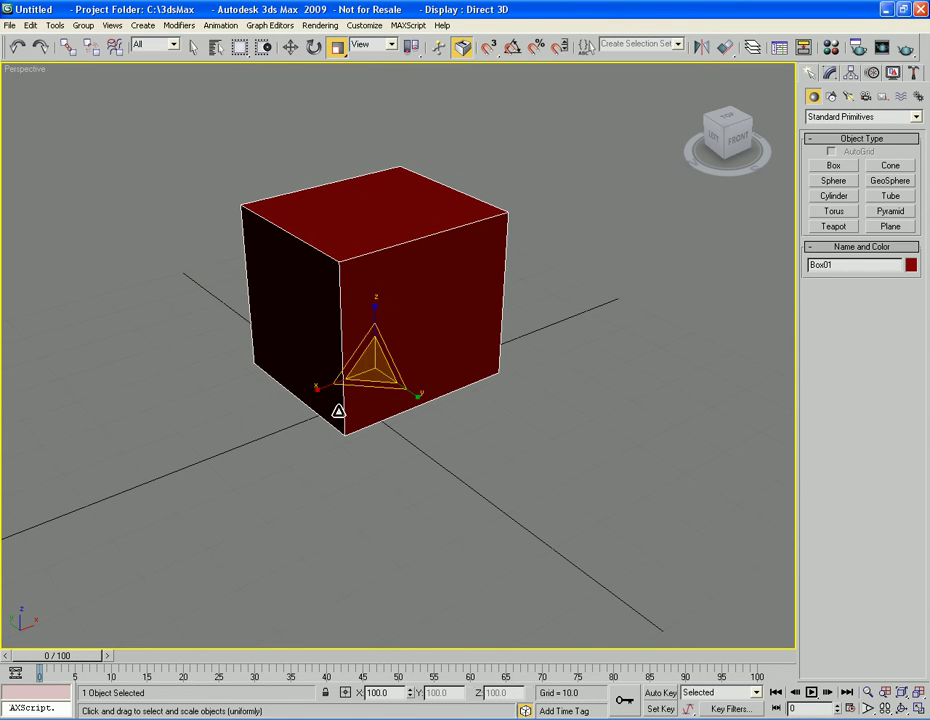
pyautogui.moveTo(318, 390); pyautogui.dragTo(231, 435)
pyautogui.hotkey('ctrl', 'z')
pyautogui.moveTo(376, 306)
pyautogui.mouseDown()
pyautogui.moveTo(376, 257)
pyautogui.moveTo(385, 289)
pyautogui.mouseUp()
pyautogui.hotkey('ctrl', 'z')
# Scale the box uniformly and in the YZ plane to about 122% in X, 89% in Y and 86% in Z.
pyautogui.moveTo(374, 366); pyautogui.dragTo(359, 307)
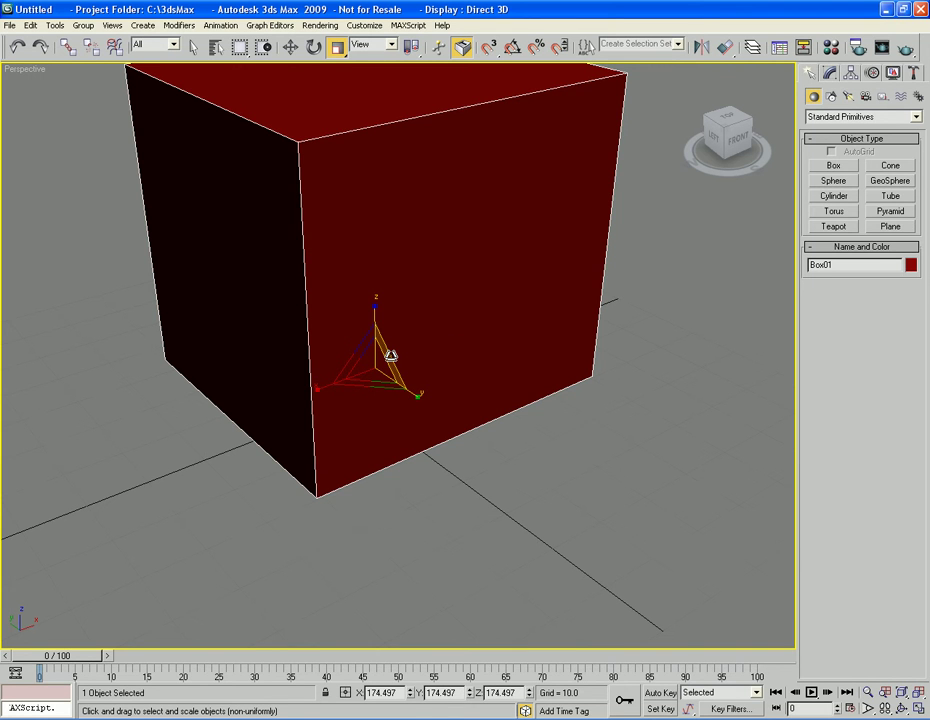
pyautogui.moveTo(391, 356); pyautogui.dragTo(384, 420)
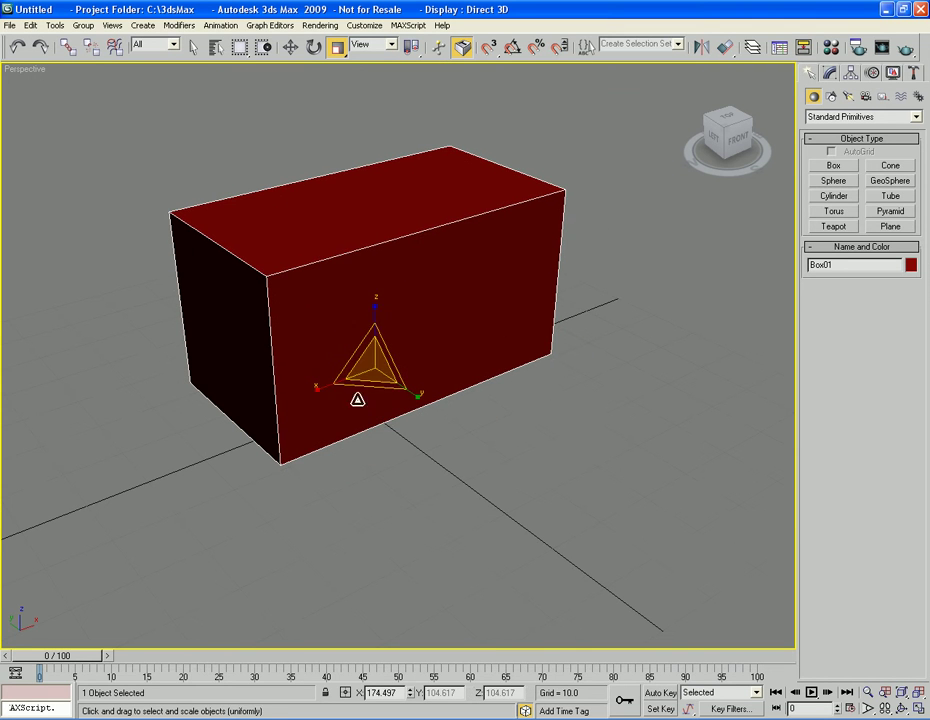
pyautogui.moveTo(359, 351); pyautogui.dragTo(376, 378)
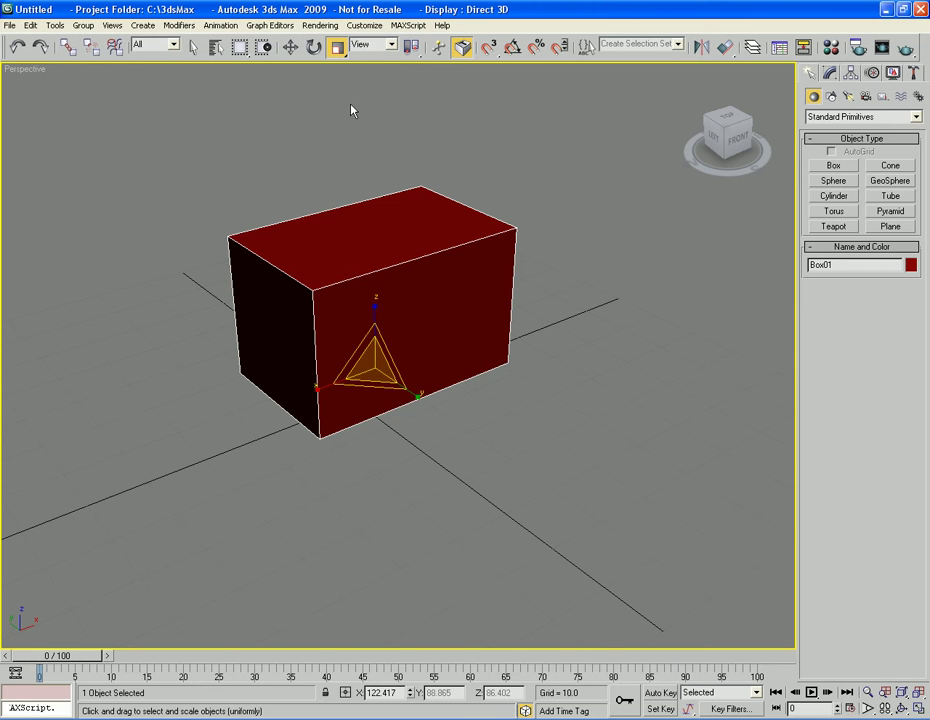
# Scale the box non-uniformly to about 121% in X, 142% in Y and 92% in Z.
pyautogui.moveTo(340, 54); pyautogui.dragTo(338, 91)
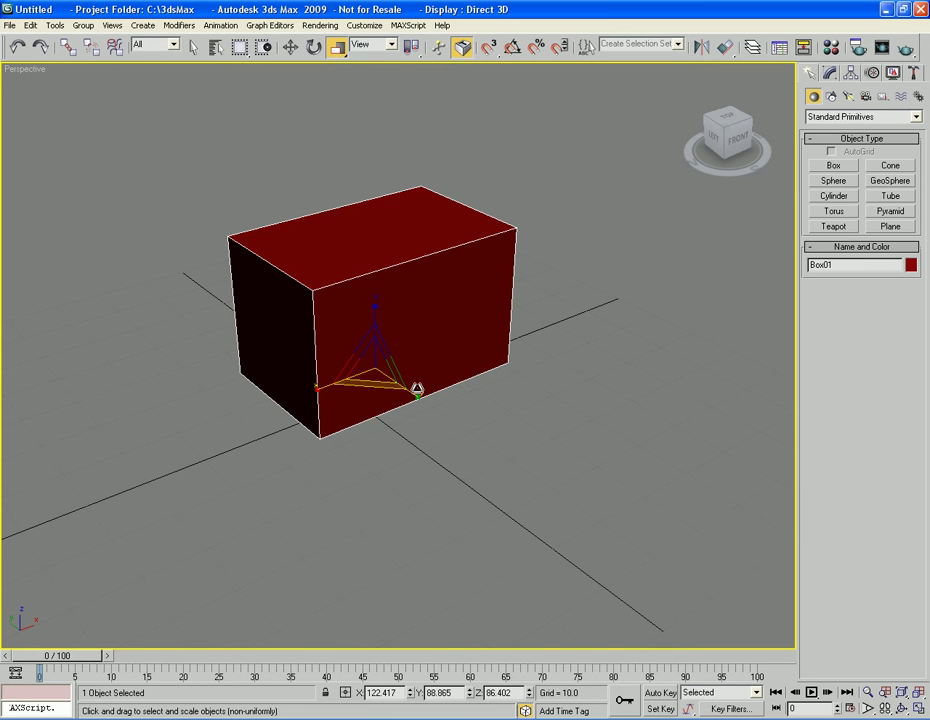
pyautogui.moveTo(417, 392); pyautogui.dragTo(378, 367)
pyautogui.moveTo(386, 356); pyautogui.dragTo(415, 376)
pyautogui.moveTo(390, 297); pyautogui.dragTo(376, 324)
# Squash and stretch the box with Select and Squash to about 89% in X, 76% in Y and 96% in Z.
pyautogui.moveTo(340, 51); pyautogui.dragTo(340, 118)
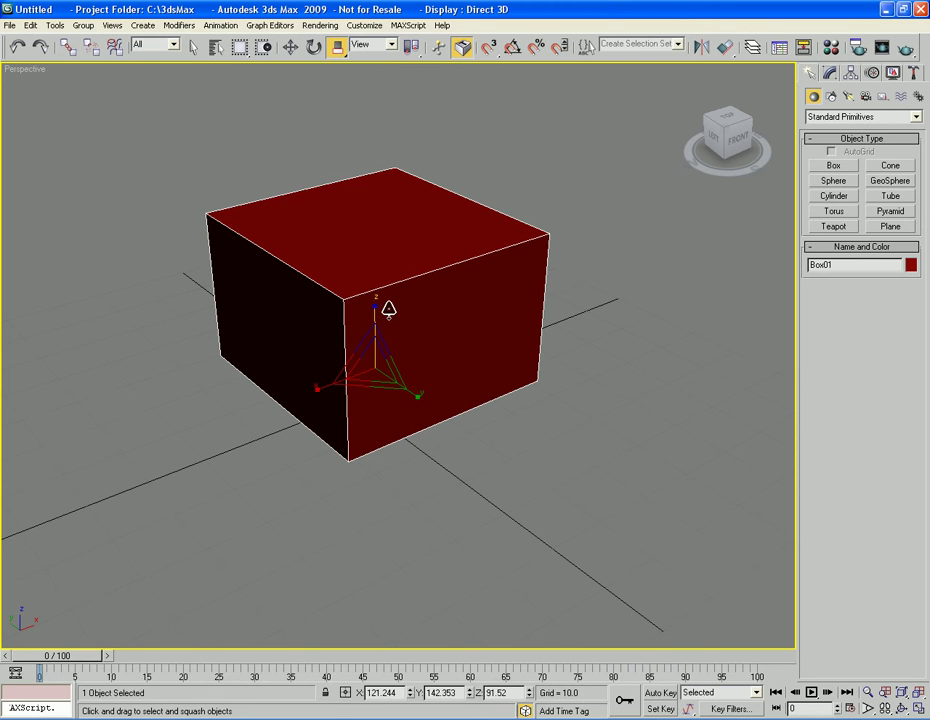
pyautogui.moveTo(375, 306); pyautogui.dragTo(374, 266)
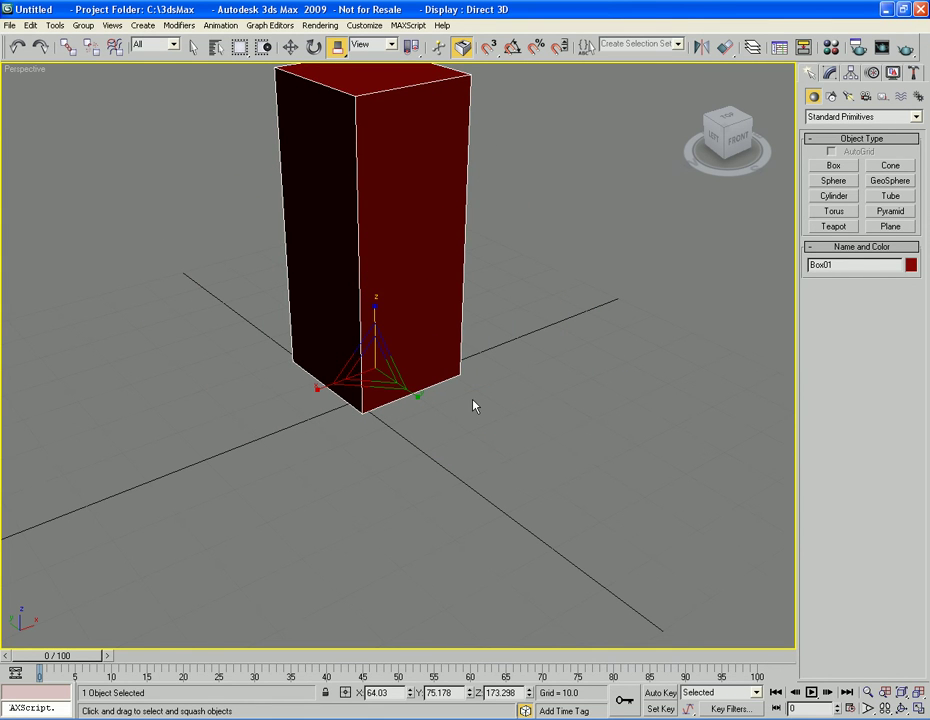
pyautogui.moveTo(374, 309); pyautogui.dragTo(324, 411)
pyautogui.moveTo(377, 385)
pyautogui.mouseDown()
pyautogui.moveTo(378, 426)
pyautogui.moveTo(376, 361)
pyautogui.moveTo(374, 392)
pyautogui.moveTo(377, 365)
pyautogui.moveTo(374, 380)
pyautogui.mouseUp()
# Restore the scale tool to its uniform mode and return to plain object selection.
pyautogui.moveTo(337, 47); pyautogui.dragTo(337, 72)
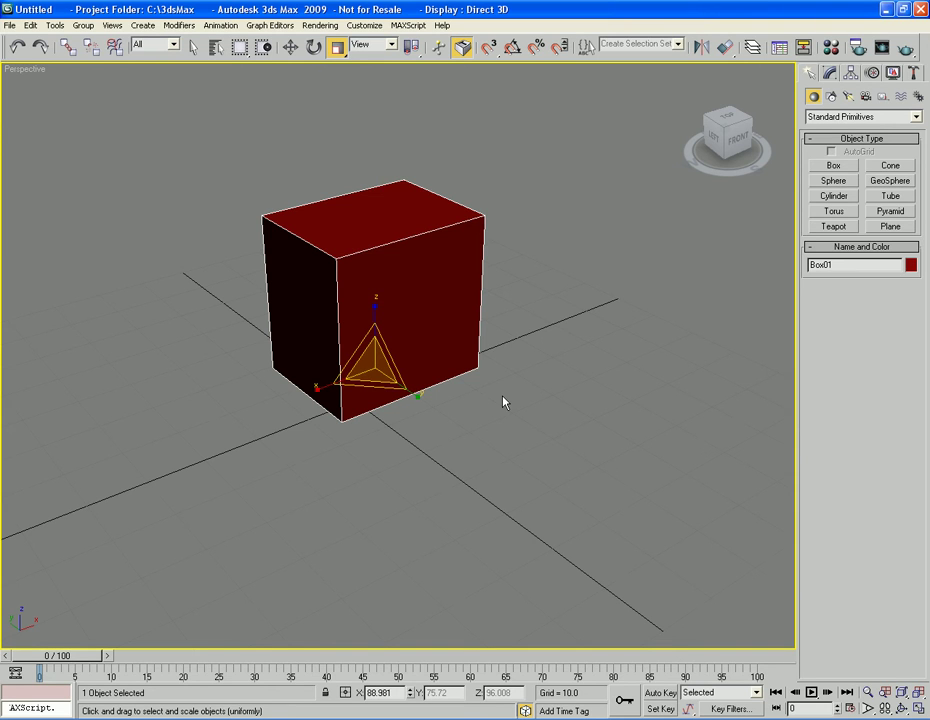
pyautogui.press('q')
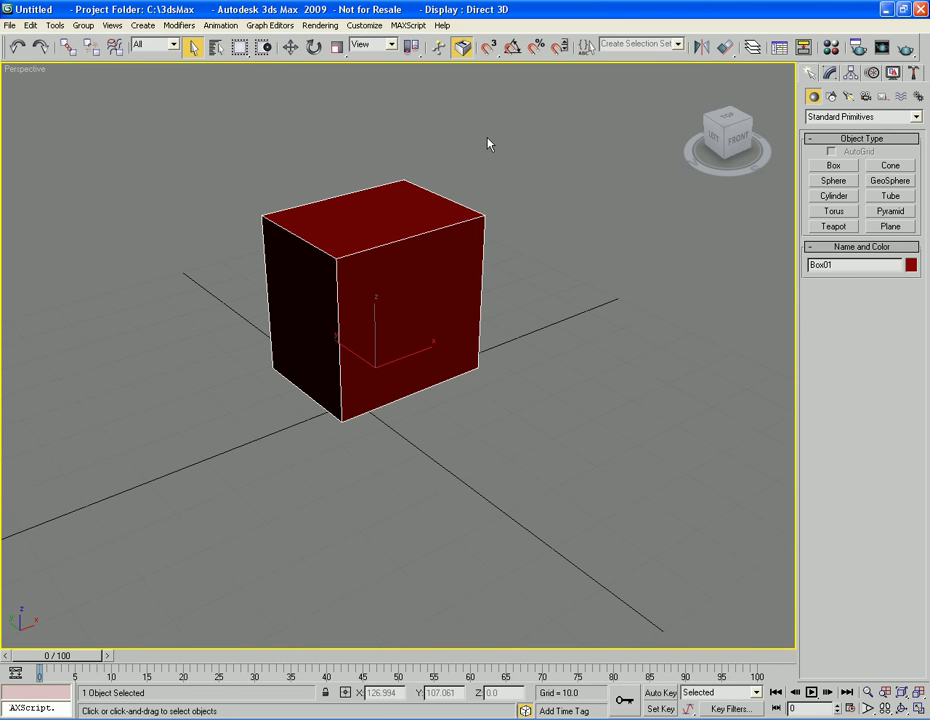
# Switch the transform tool for the selected box from Move to Rotate to uniform Scale.
pyautogui.press('w')
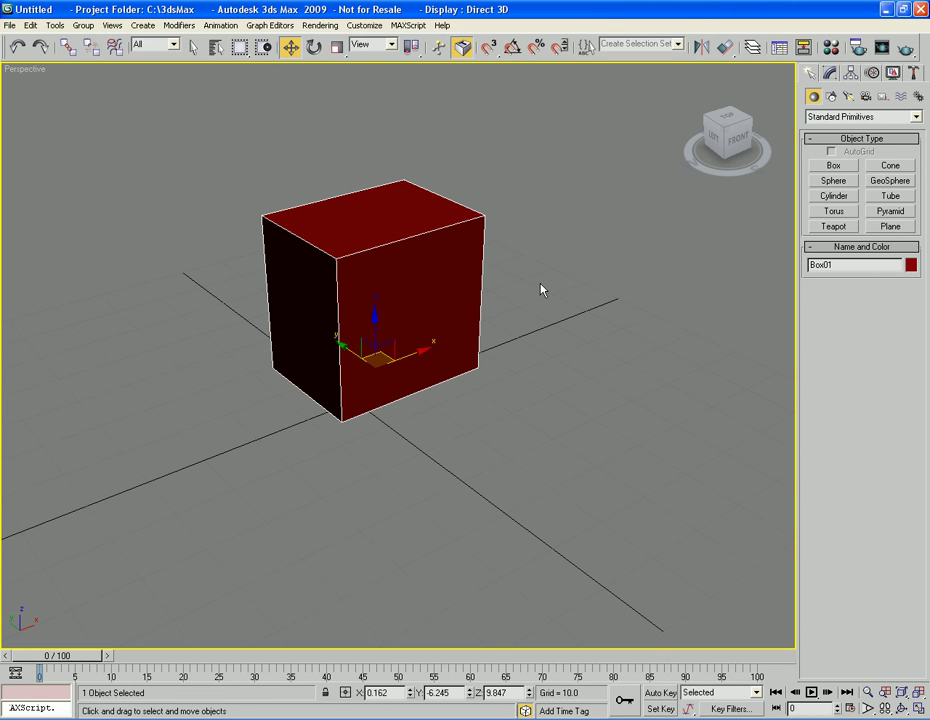
pyautogui.press('e')
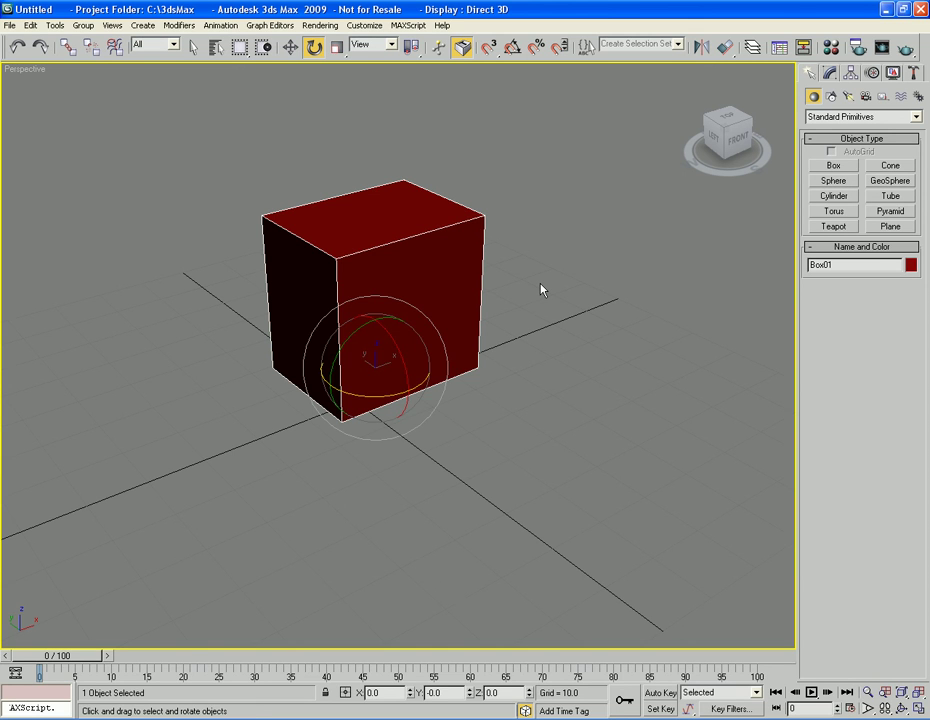
pyautogui.press('r')
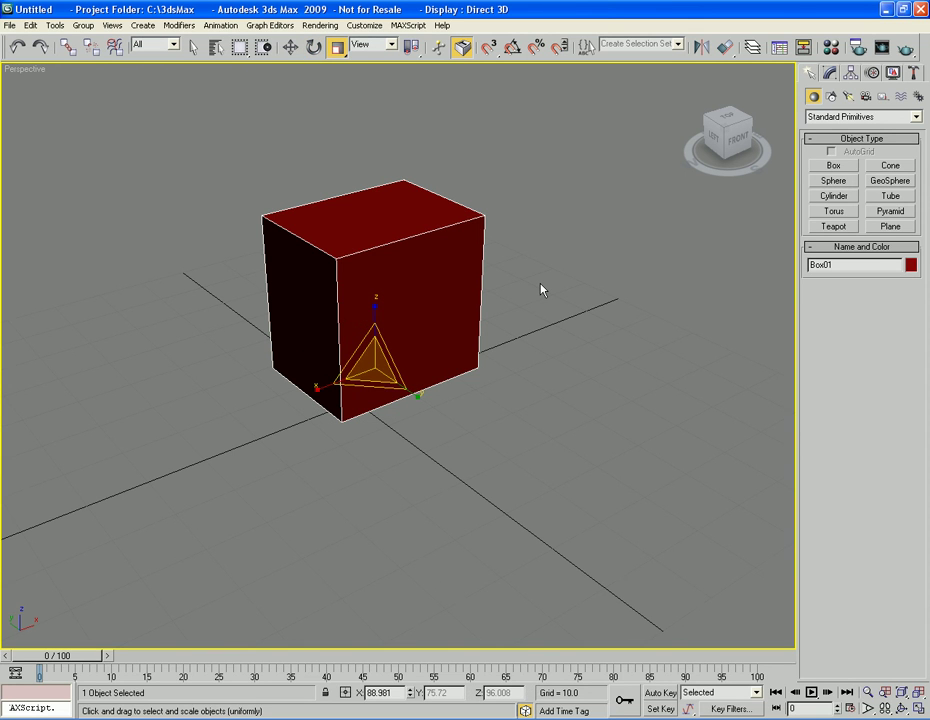
# Set the scale tool to Squash, cycle through its scale modes back to uniform, and return to plain object selection.
pyautogui.moveTo(339, 50); pyautogui.dragTo(337, 114)
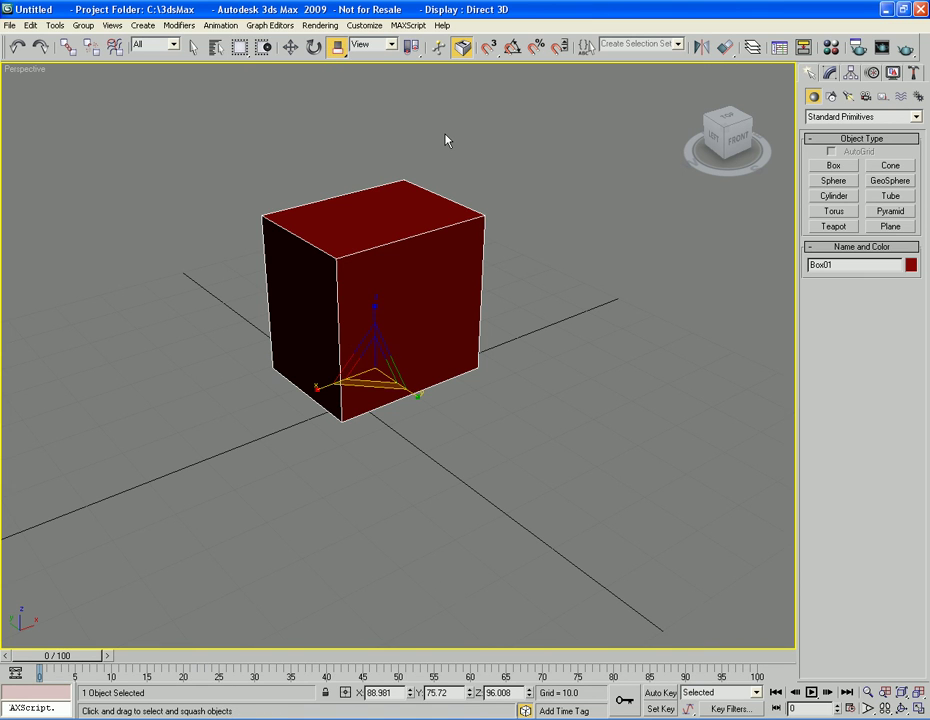
pyautogui.press('r')
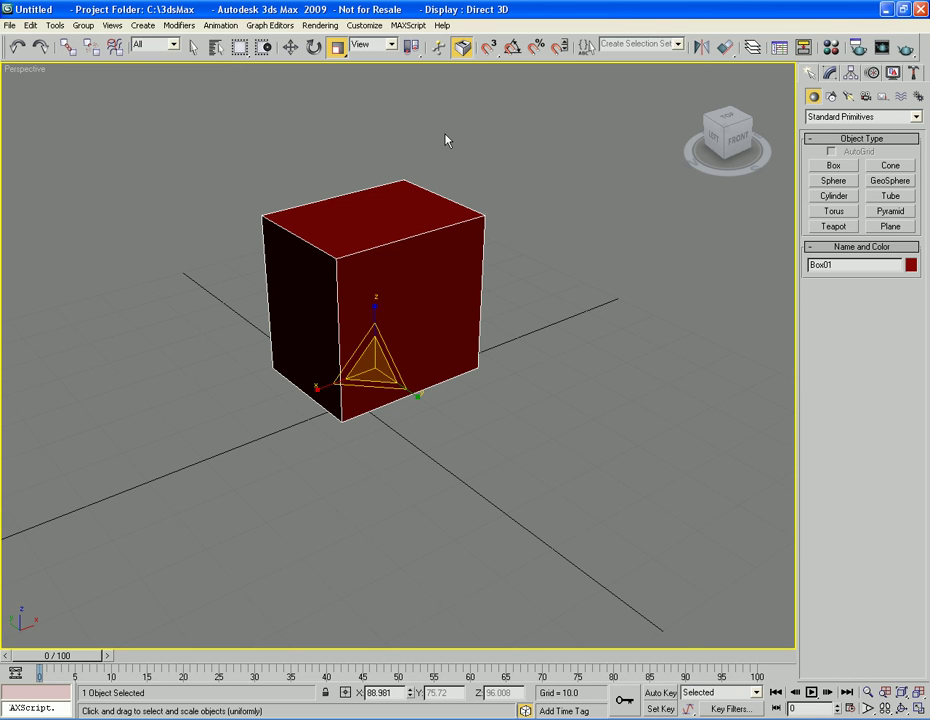
pyautogui.press('r')
pyautogui.press('r')
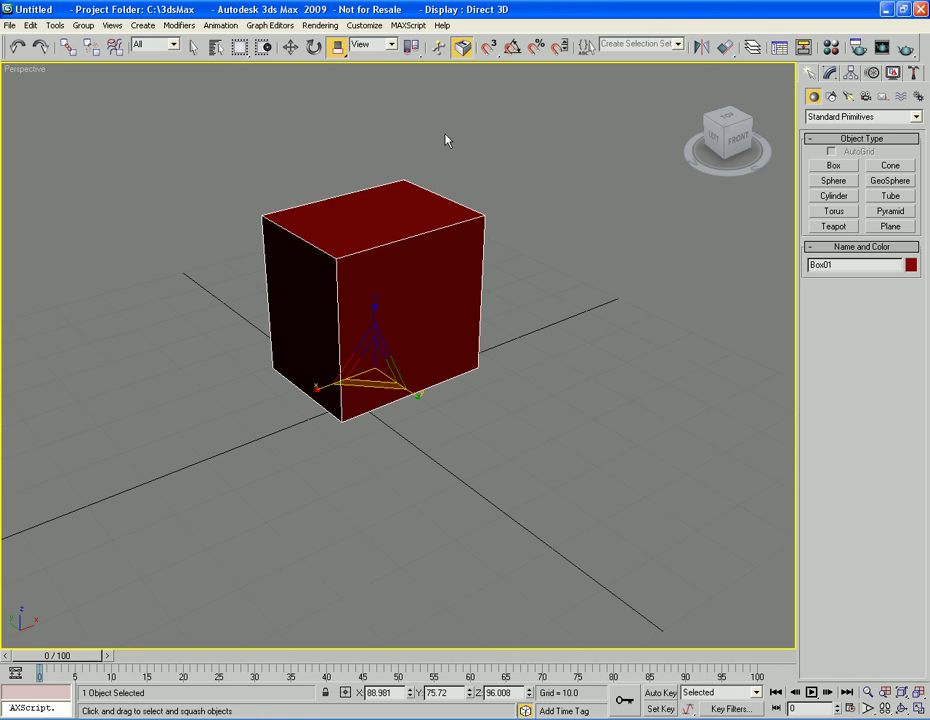
pyautogui.press('r')
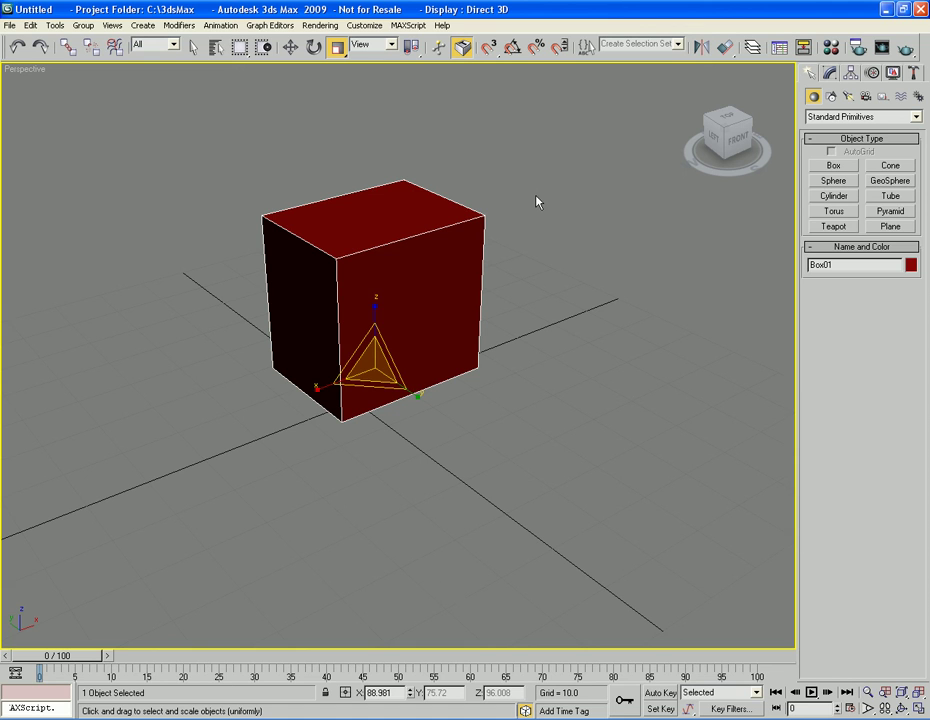
pyautogui.press('q')
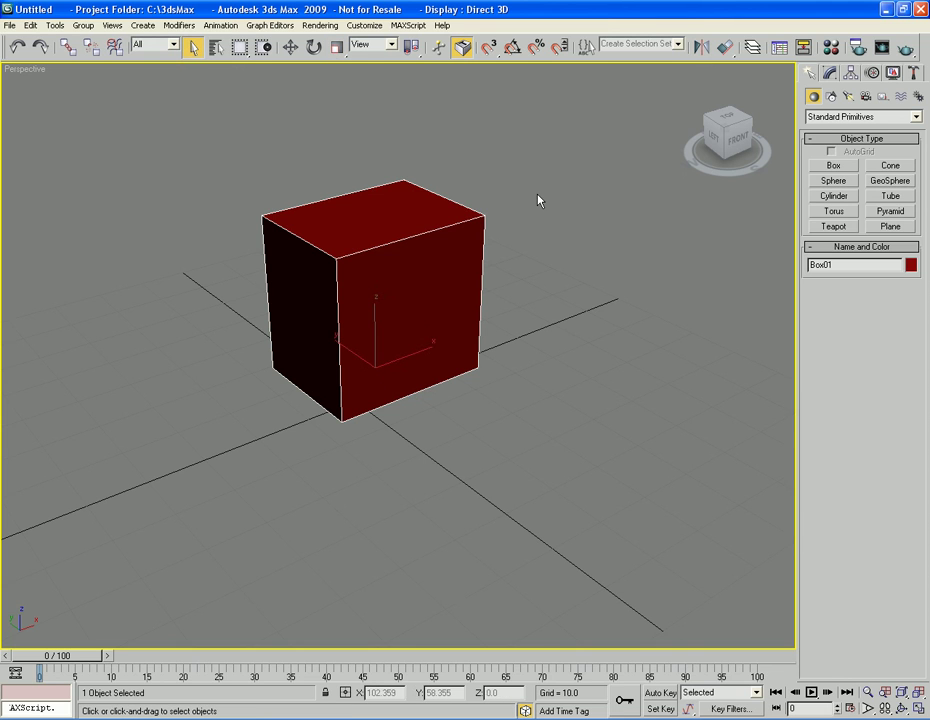